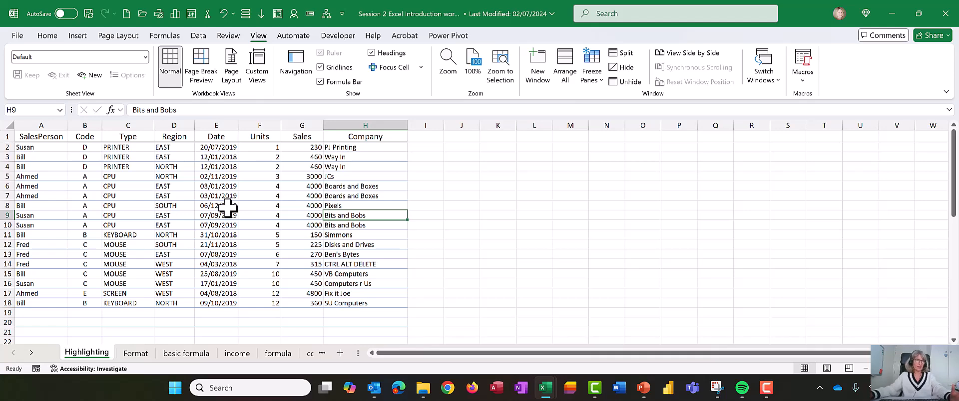
Widen the sheet tab area so the tabs from Highlighting through to Consolidation fit in view
left_click(225, 274)
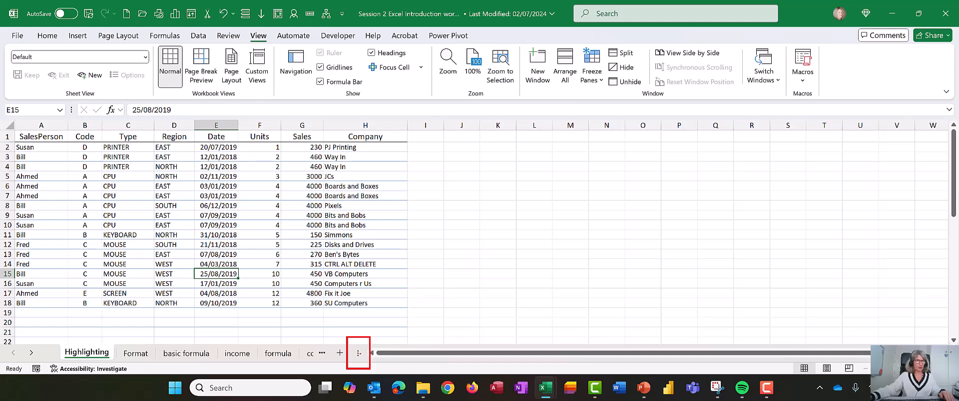
left_click_drag(357, 353, 749, 347)
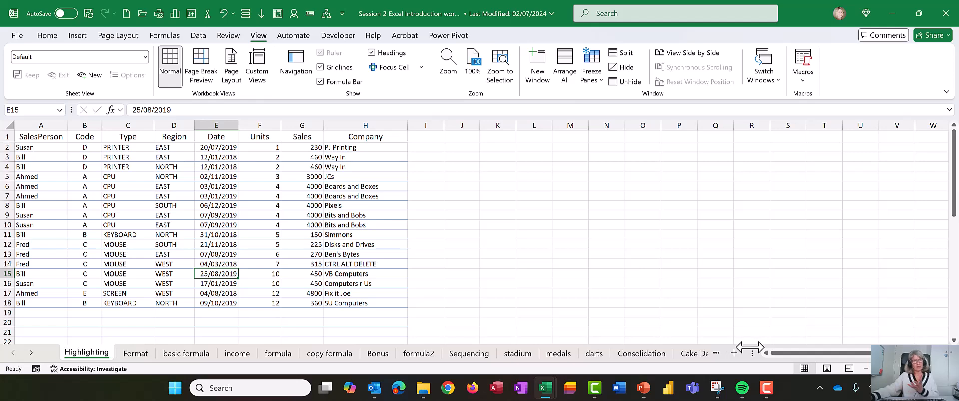
left_click_drag(749, 347, 742, 362)
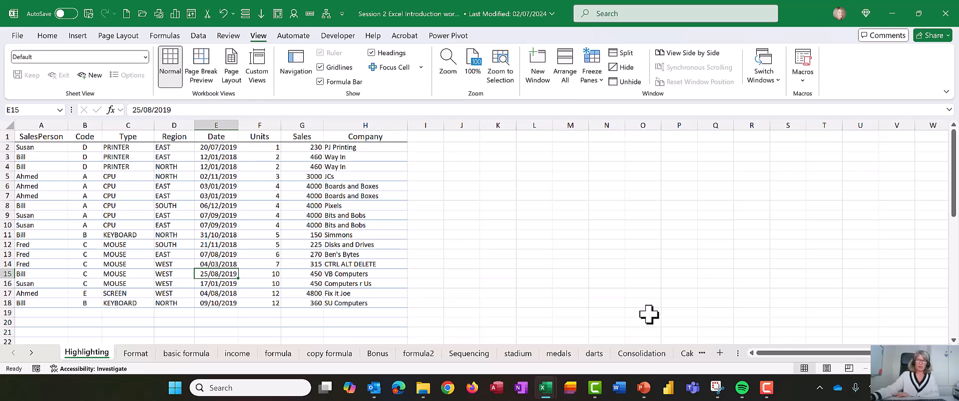
left_click_drag(733, 353, 703, 349)
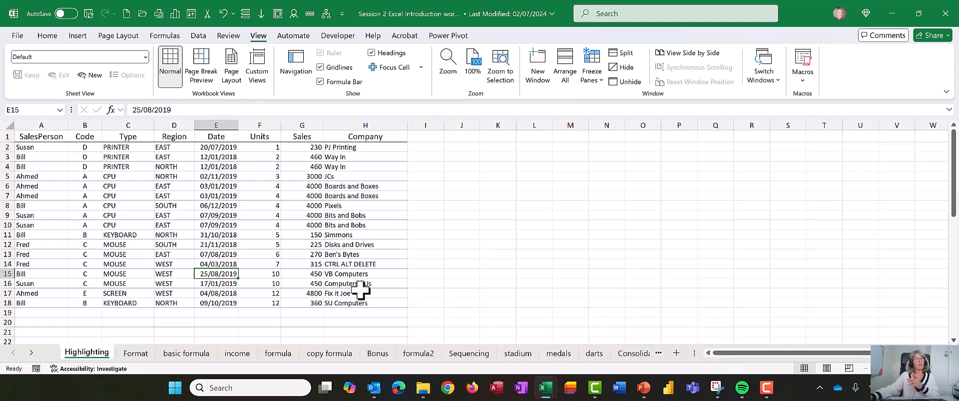
Try Focus Cell highlighting starting from C9, select cells F13, H6 and C3 with it on, and turn it off
left_click(139, 215)
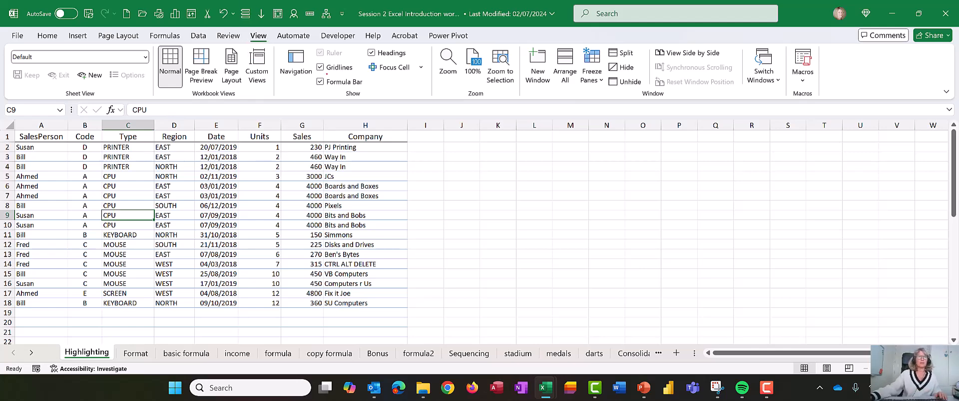
left_click_drag(349, 55, 432, 79)
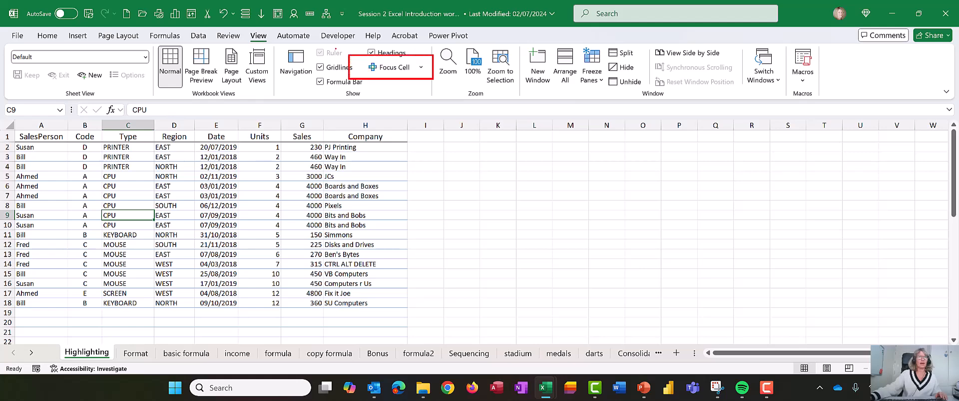
left_click_drag(242, 27, 275, 44)
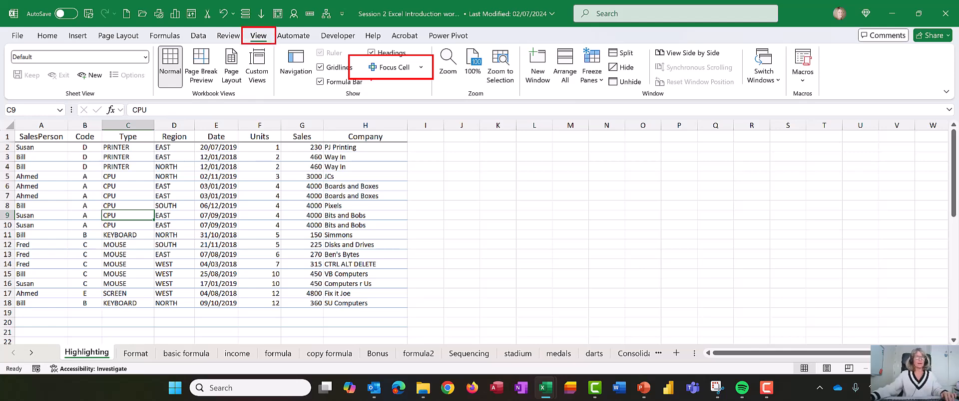
key("Escape")
left_click(389, 68)
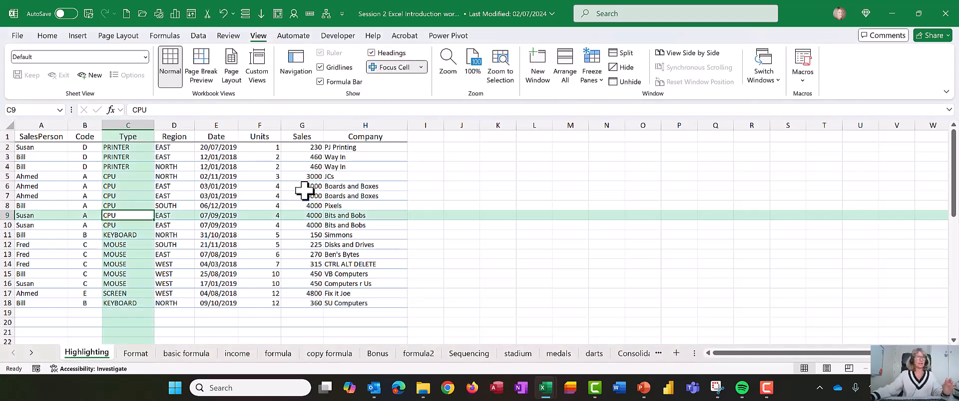
left_click(260, 255)
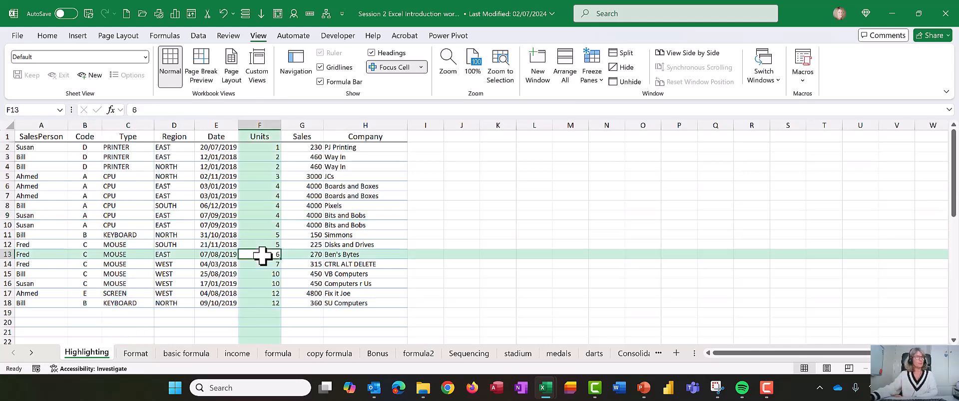
left_click(346, 187)
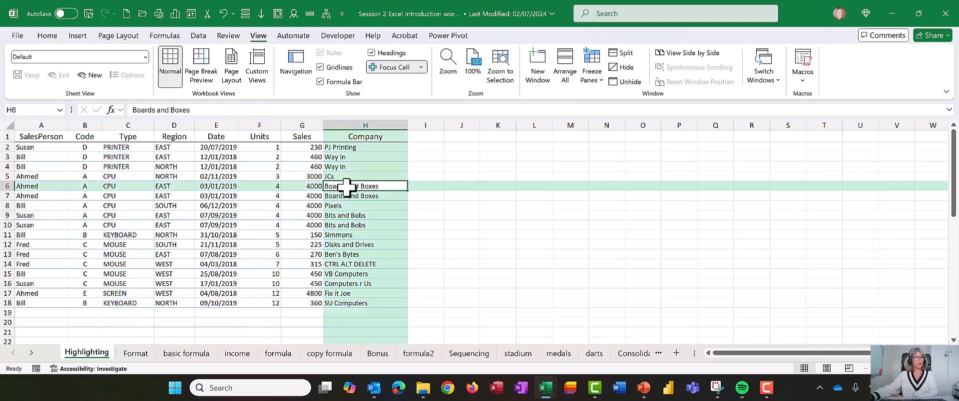
left_click(116, 159)
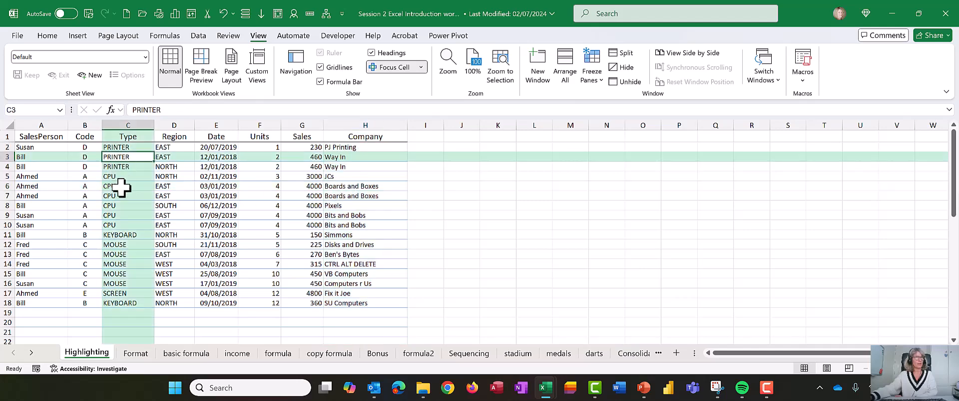
left_click(407, 69)
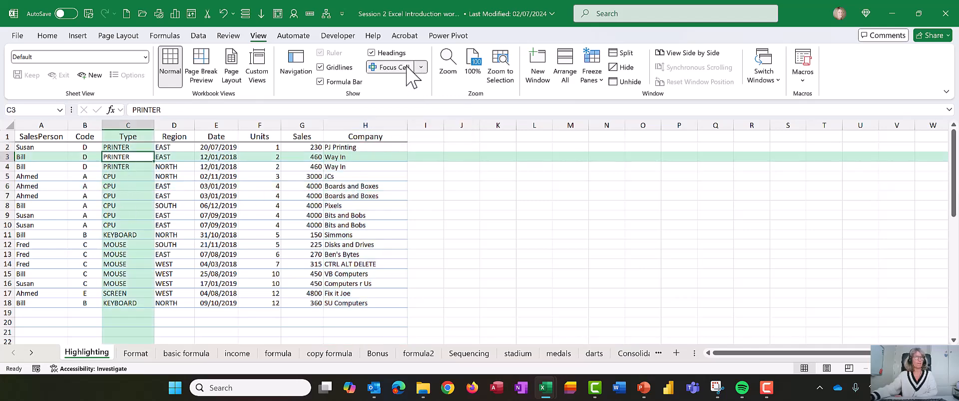
Set the Focus Cell colour to light blue
left_click(836, 235)
left_click(192, 156)
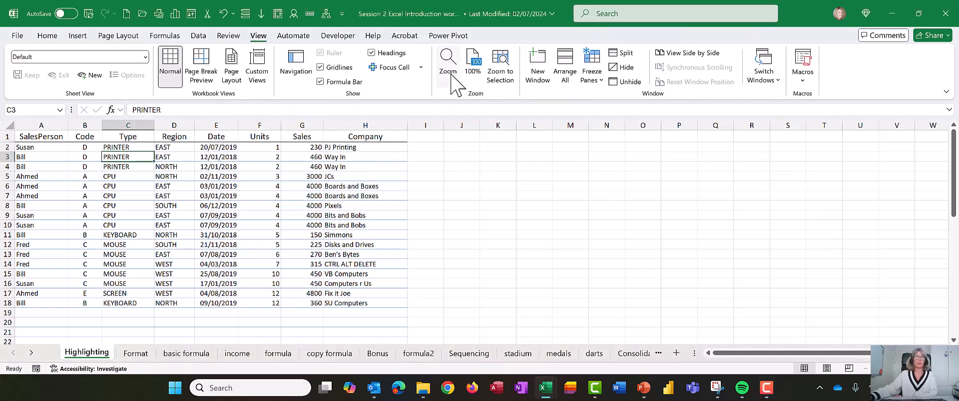
left_click(421, 68)
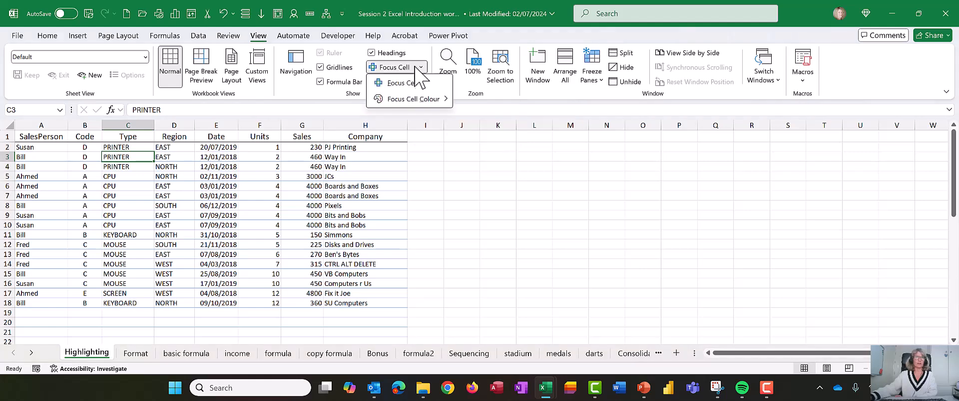
mouse_move(432, 100)
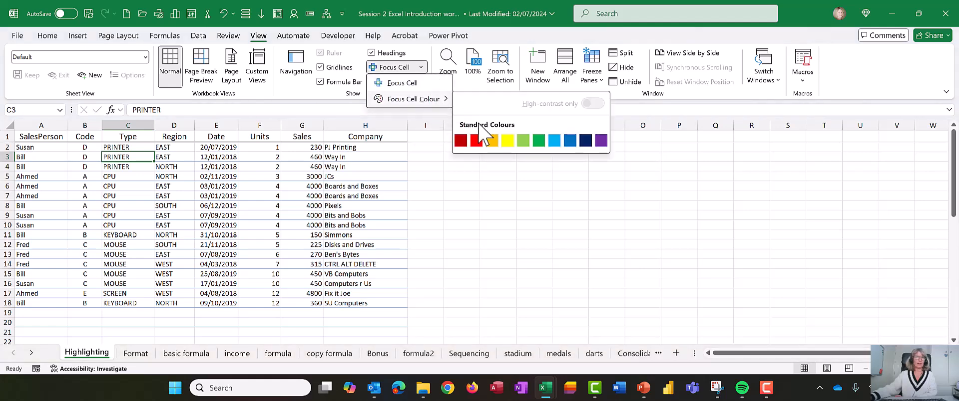
left_click(553, 141)
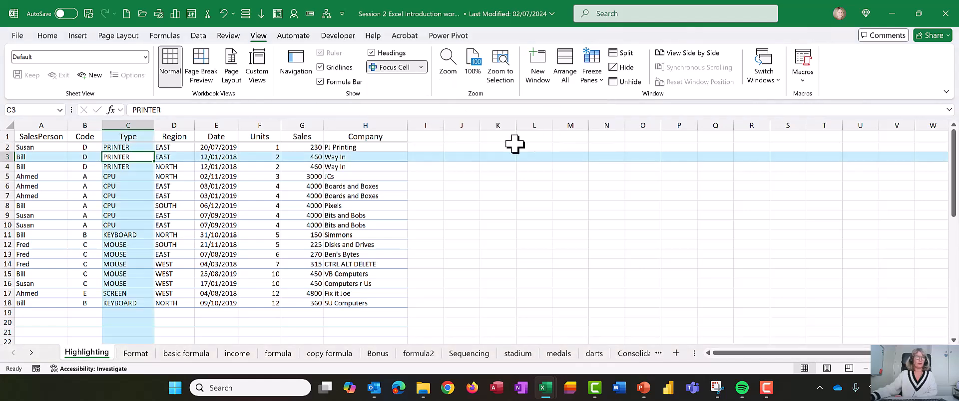
Check the blue row and column highlighting on cells F9, A2, D12 and F7, and turn Focus Cell off
left_click(244, 214)
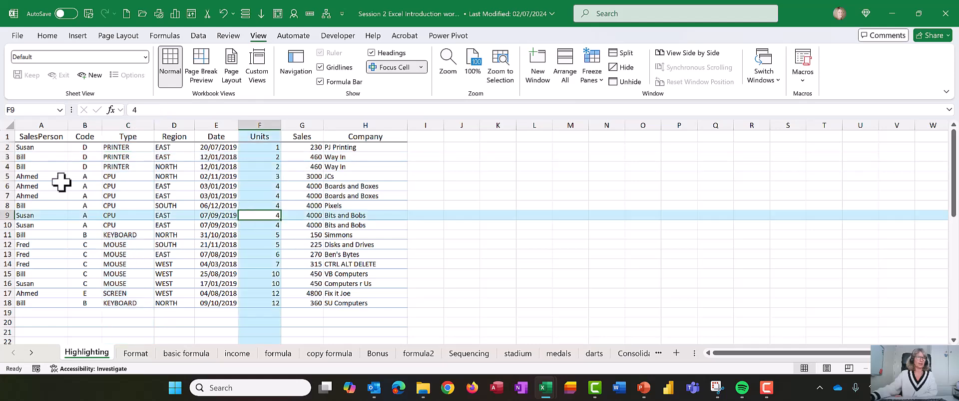
left_click(46, 150)
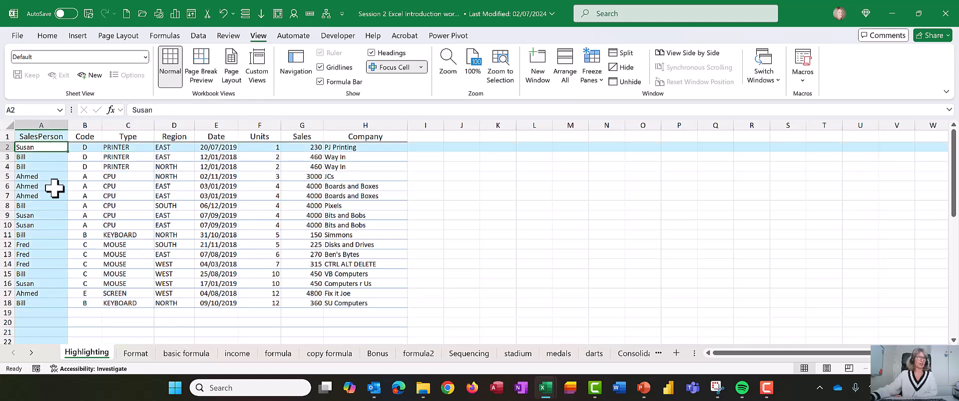
left_click(164, 244)
left_click(275, 200)
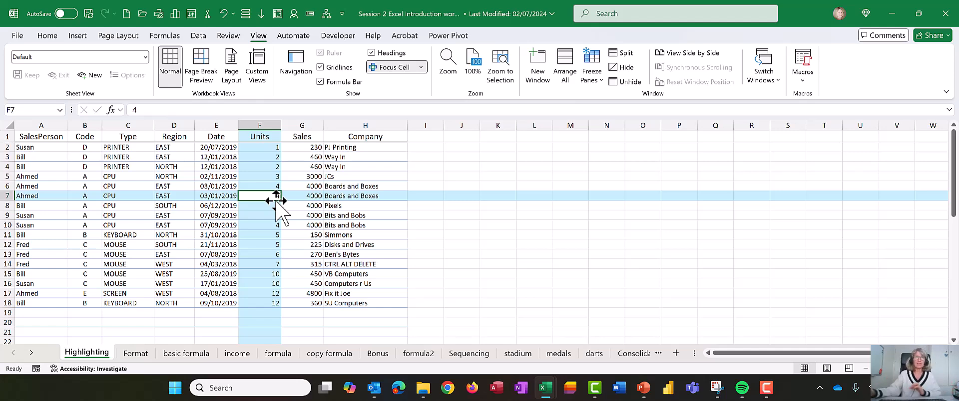
left_click(389, 67)
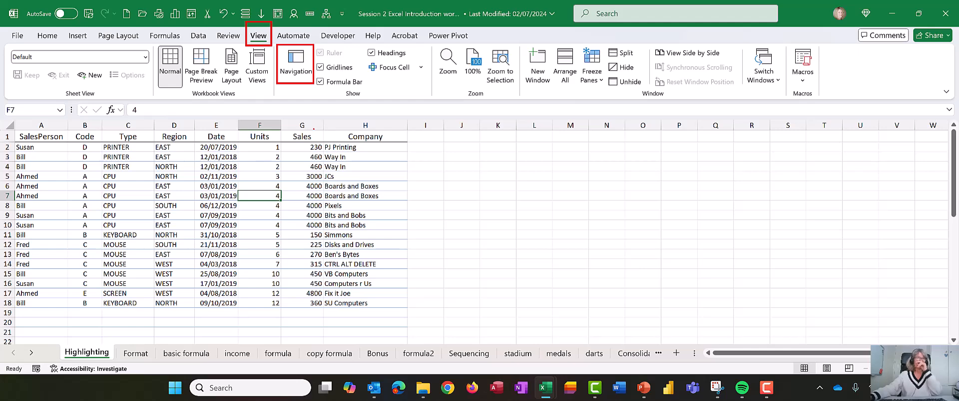
Show the Navigation list of the workbook's sheets and objects
left_click(300, 67)
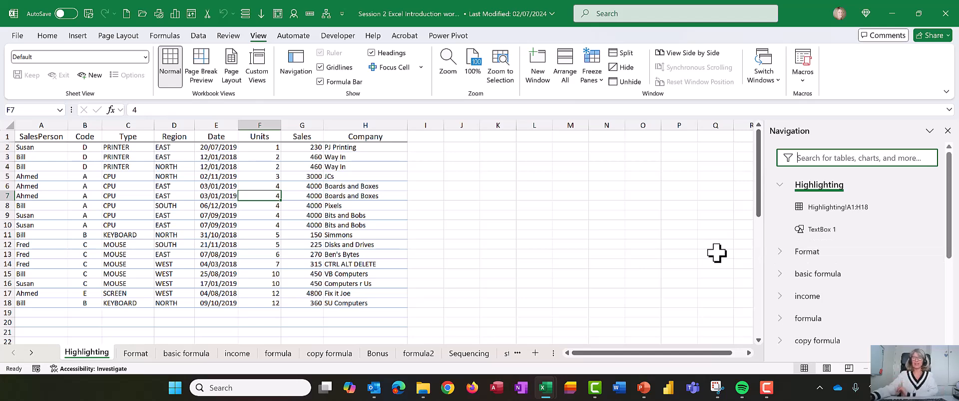
key("ctrl+shift+d")
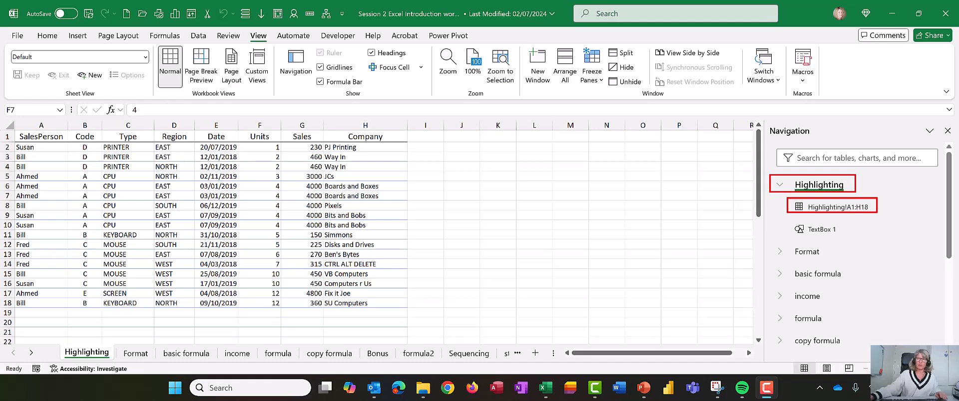
left_click_drag(789, 221, 848, 240)
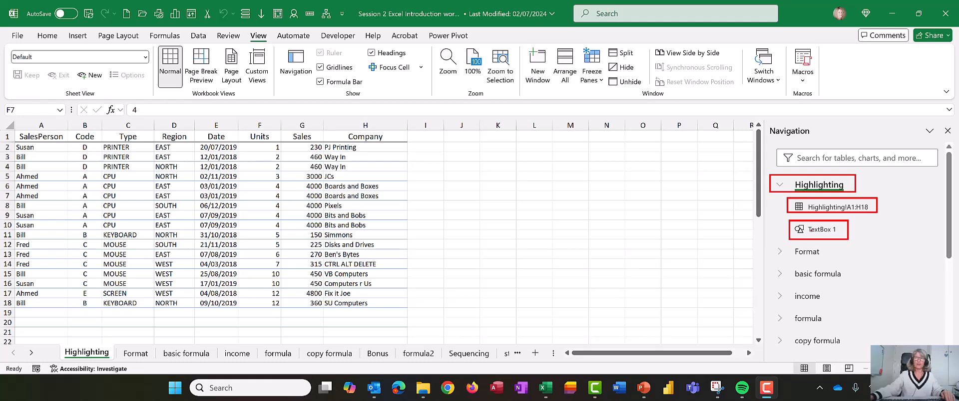
key("Escape")
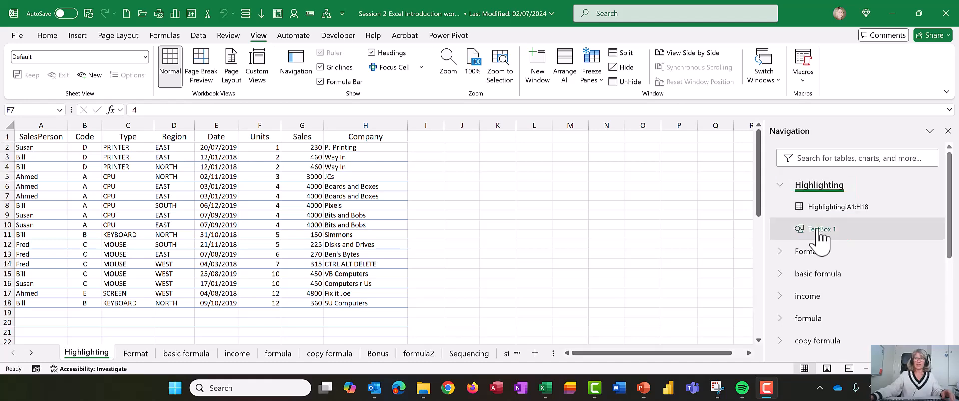
Navigate to TextBox 1 and the A1:H18 range on the Highlighting sheet, and expand the Format sheet's entry
left_click(818, 231)
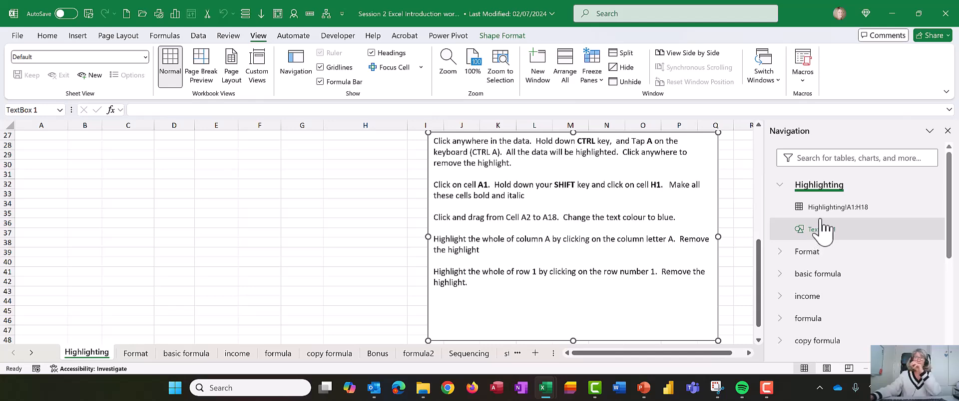
left_click(824, 208)
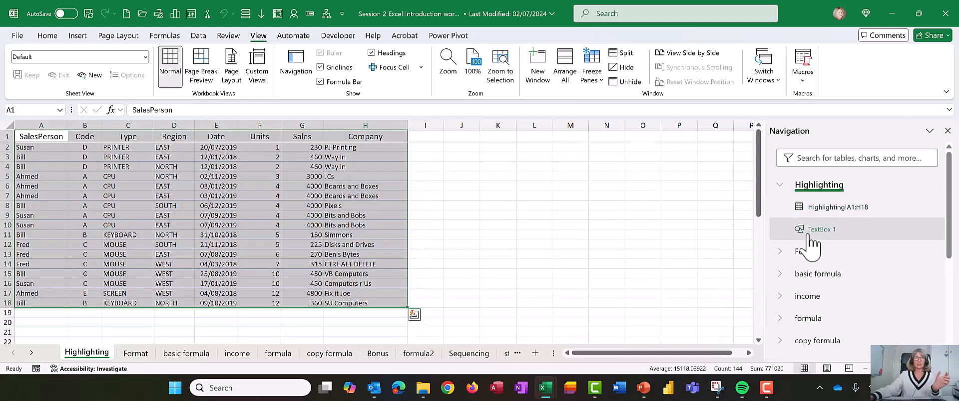
left_click(780, 251)
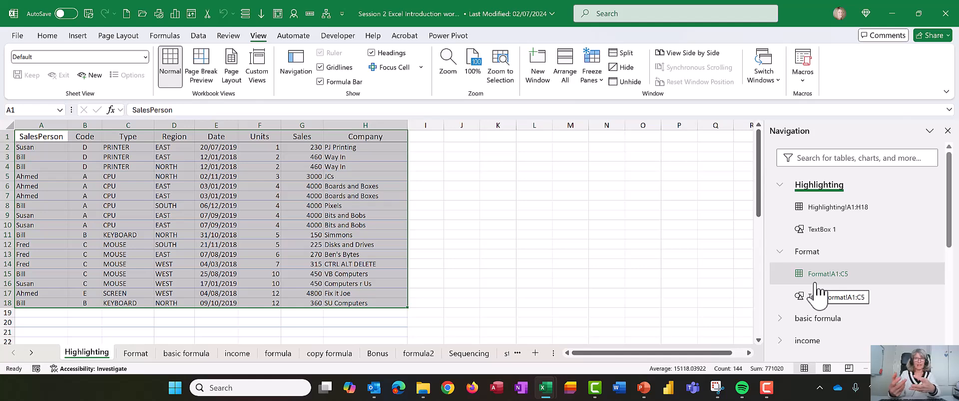
Format the sales data in A1:H18 as a blue banded table with headers
left_click(299, 245)
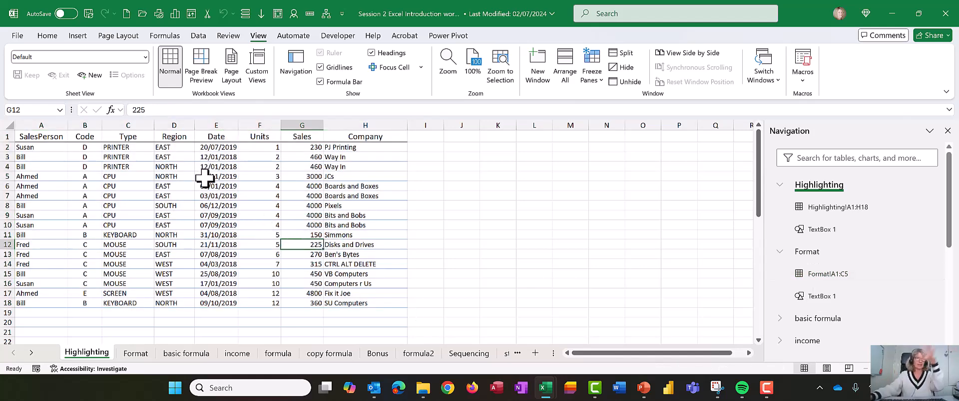
left_click(105, 163)
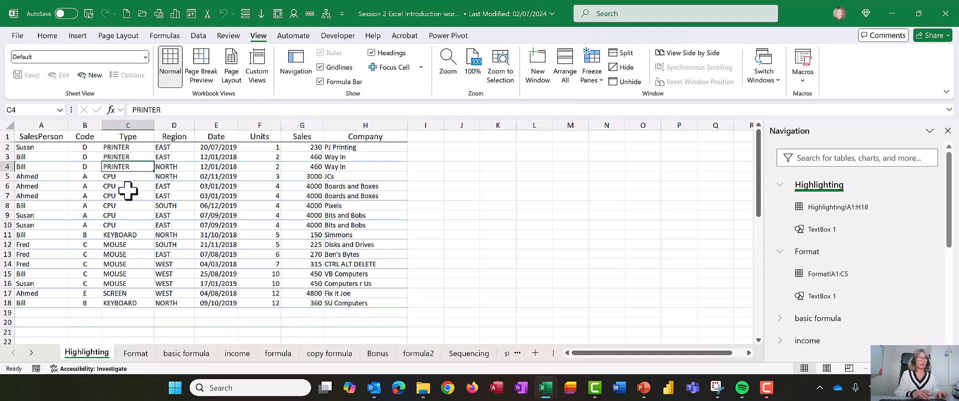
left_click(48, 36)
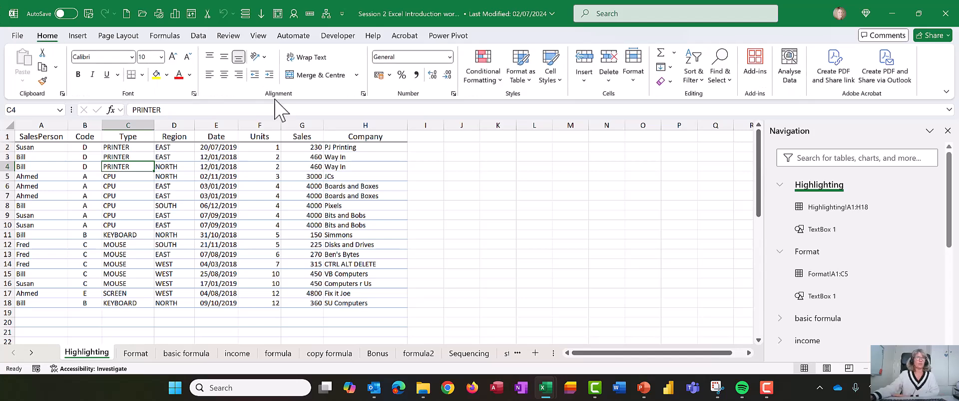
left_click(526, 80)
left_click(525, 82)
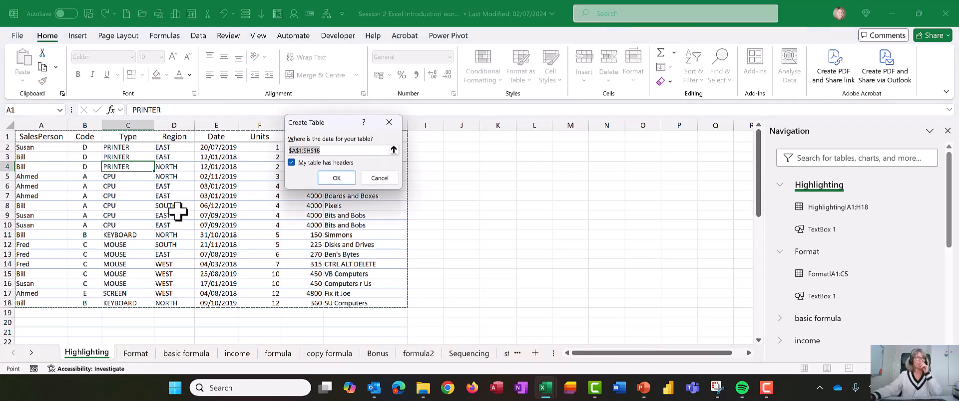
left_click(338, 180)
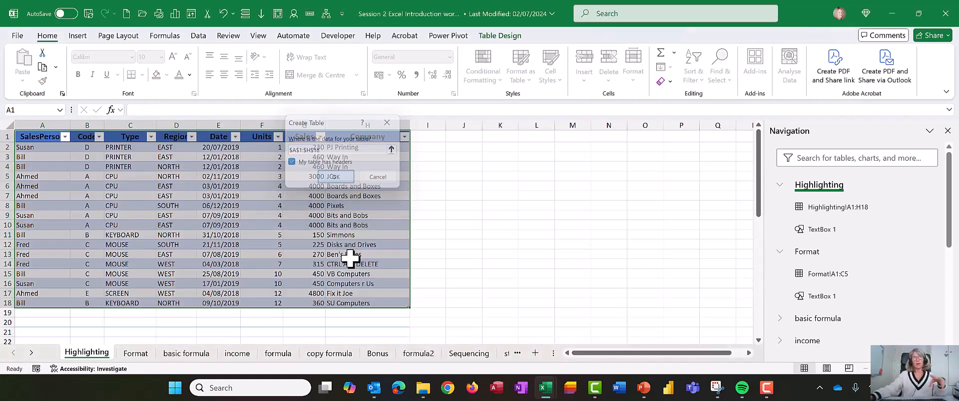
Rename the new sales table as TblSales
left_click(453, 254)
left_click(327, 247)
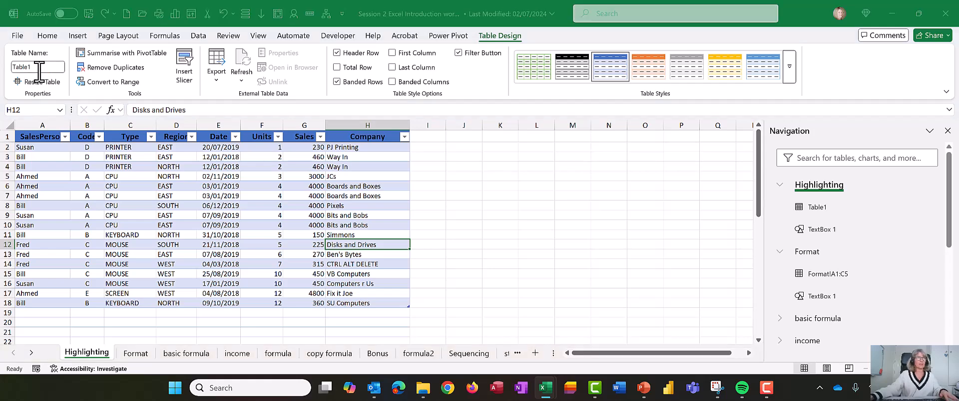
left_click(39, 67)
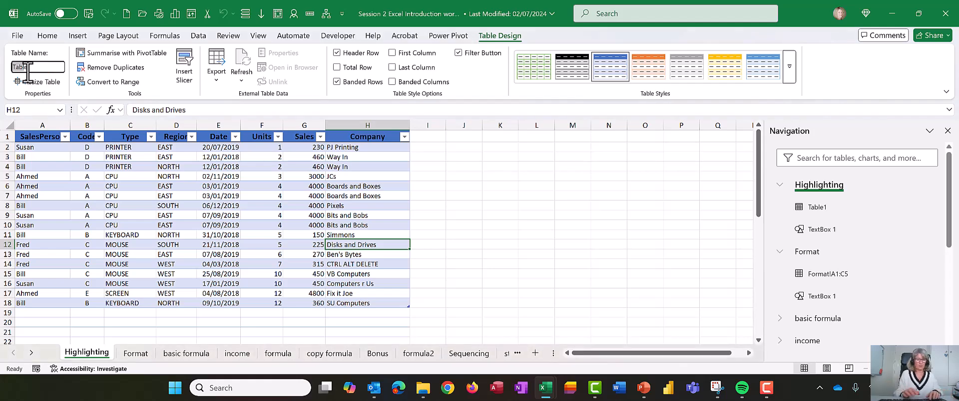
key("Delete")
type("Tblsales")
key("Return")
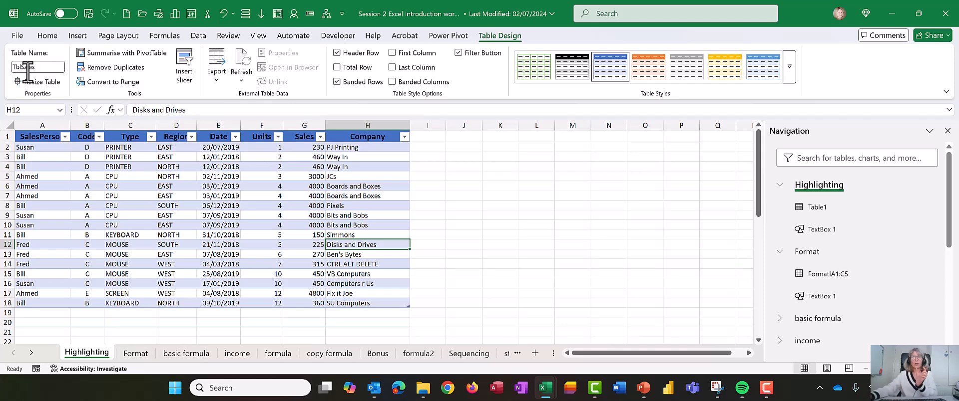
Commit the table name, and collapse and re-expand the Highlighting sheet's entry in the Navigation list to refresh it
left_click(456, 276)
left_click(358, 245)
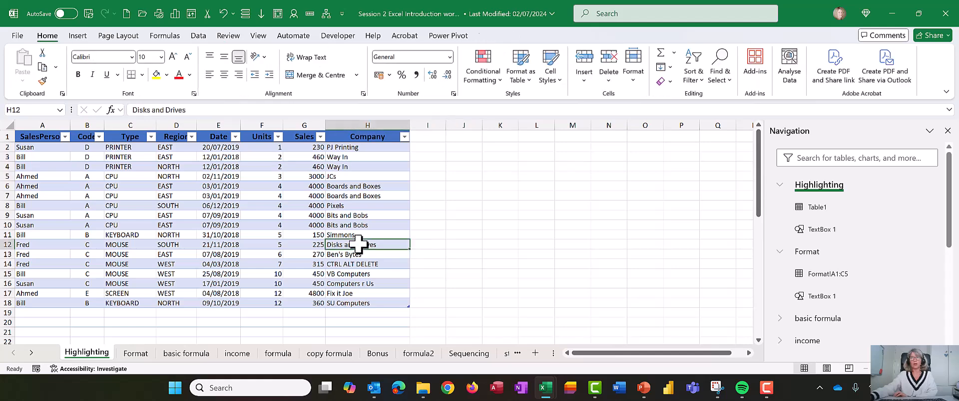
left_click(780, 186)
left_click(781, 188)
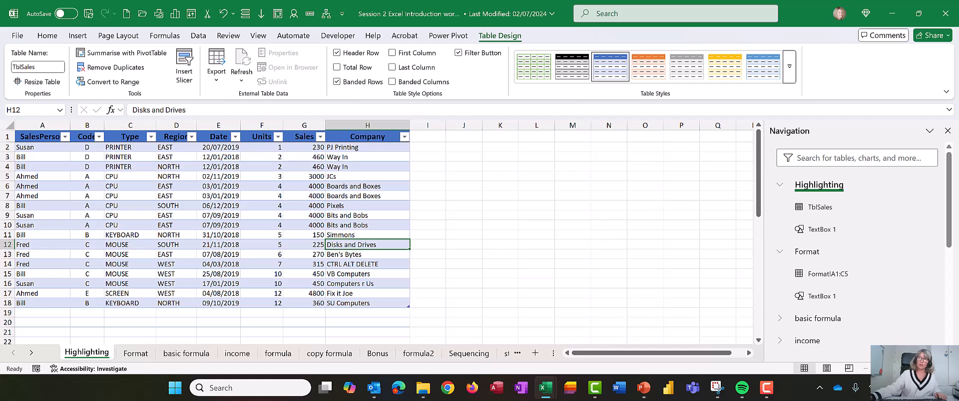
mouse_move(779, 197)
left_mouse_down()
mouse_move(813, 214)
mouse_move(851, 216)
left_mouse_up()
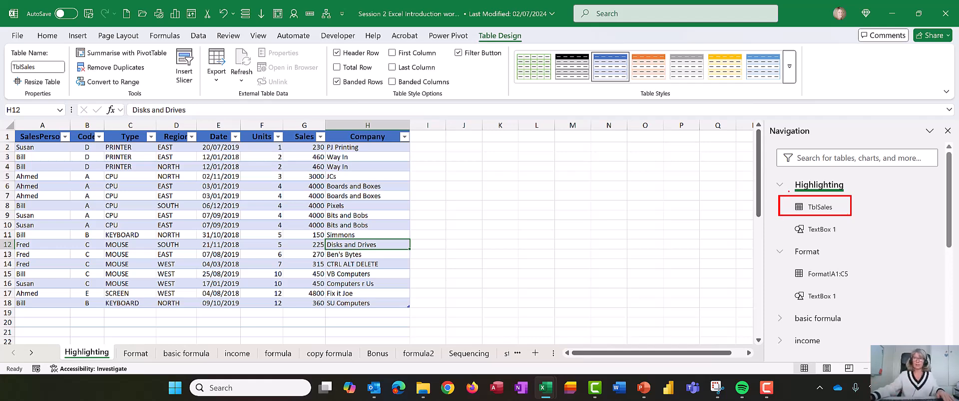
Collapse the Highlighting and Format sheet entries in the Navigation list
left_click(780, 185)
left_click(780, 206)
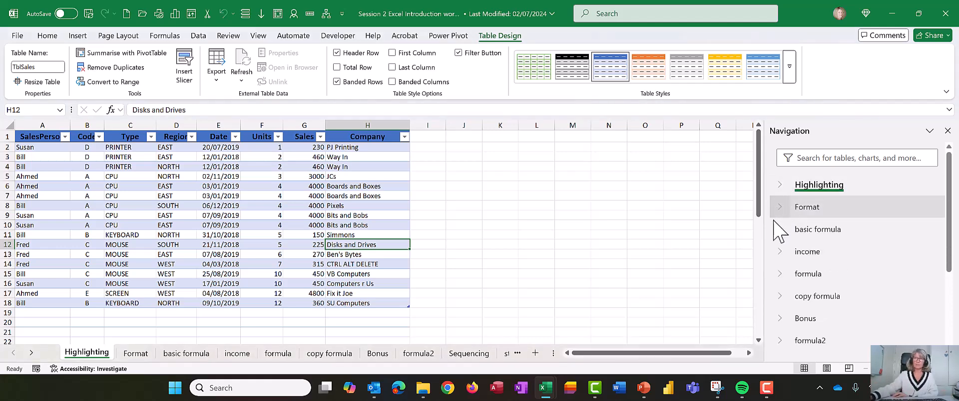
left_click(356, 223)
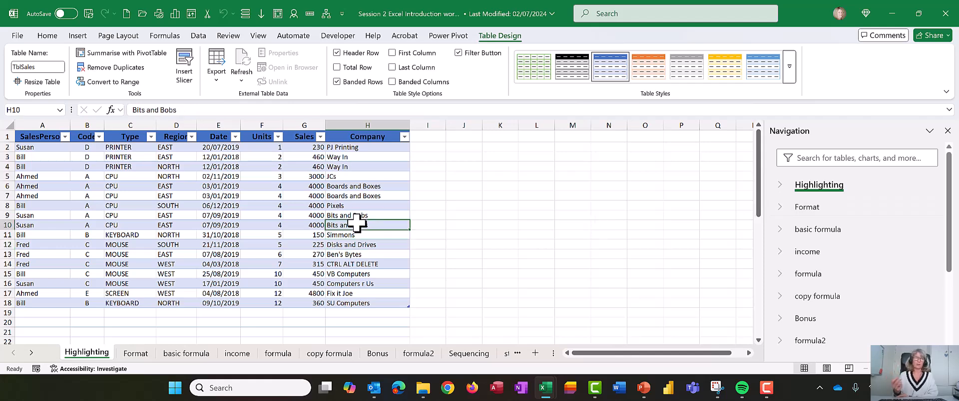
From the copy formula sheet, search the Navigation list for "sale" and jump to the TblSales table
left_click(325, 354)
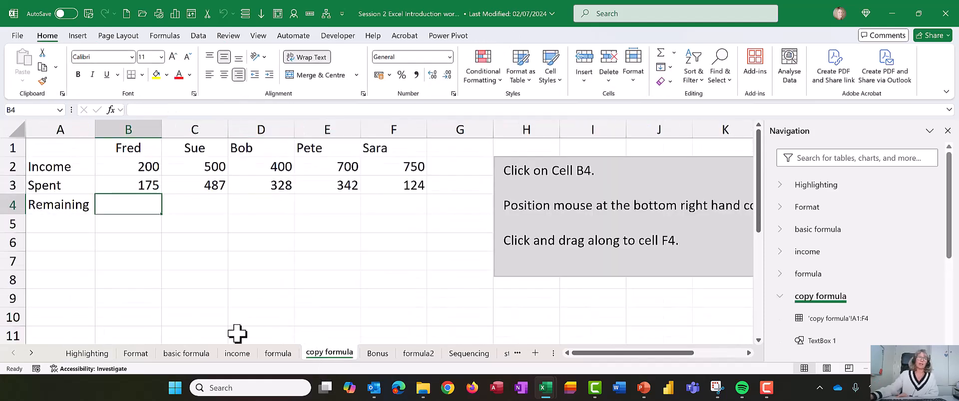
left_click(837, 158)
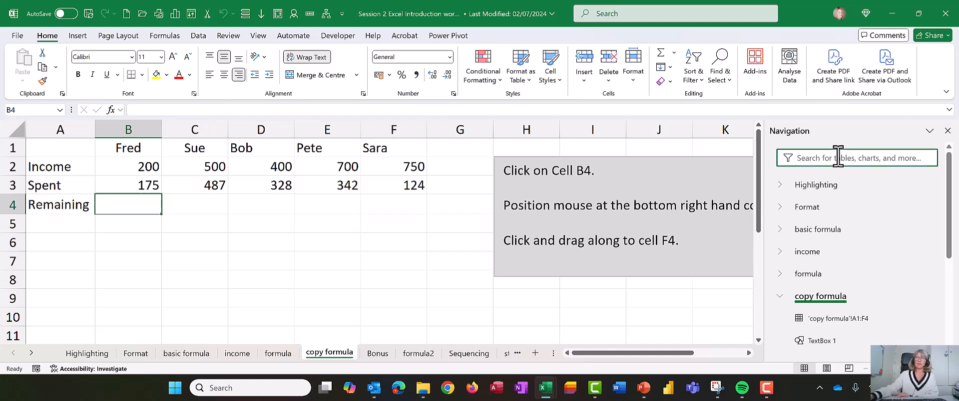
type("sale")
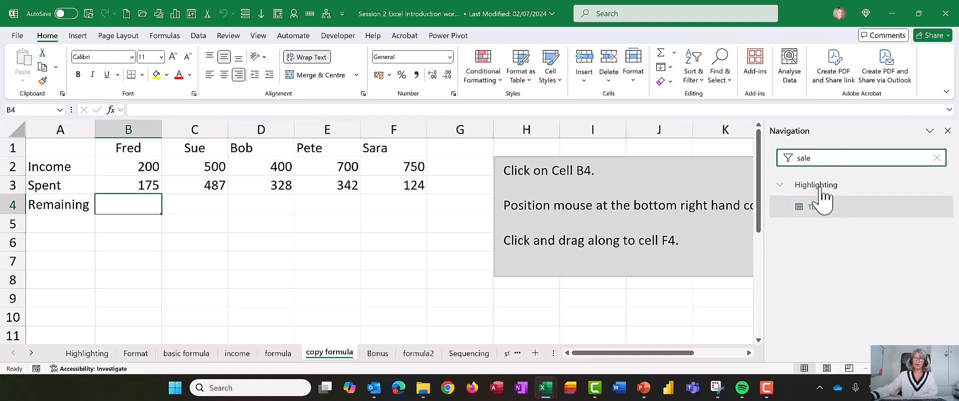
left_click(819, 207)
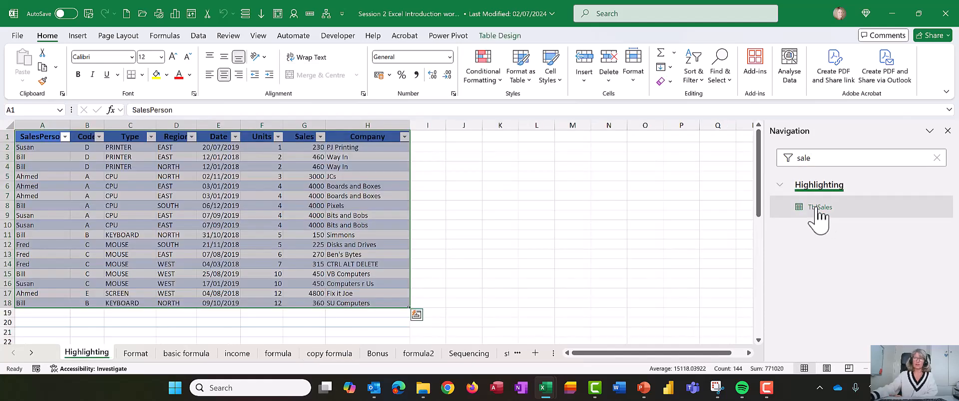
left_click(439, 233)
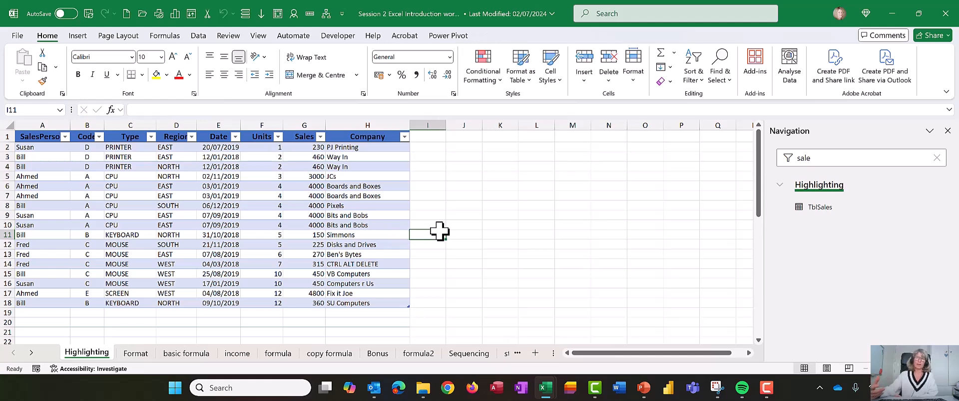